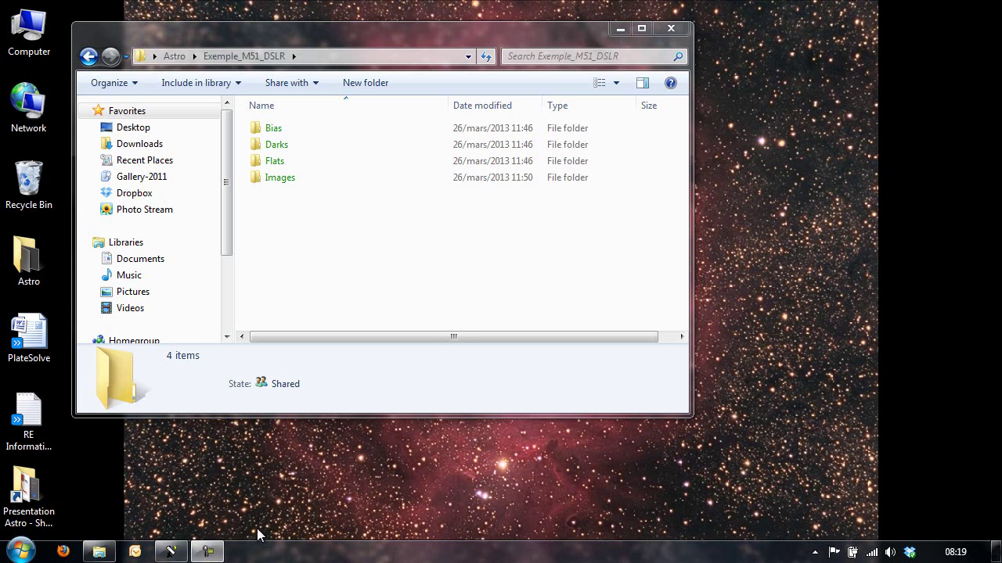
Switch to MaxIm DL, open the calibration setup and clear all existing calibration groups
{"action": "left_click", "coordinate": [170, 552]}
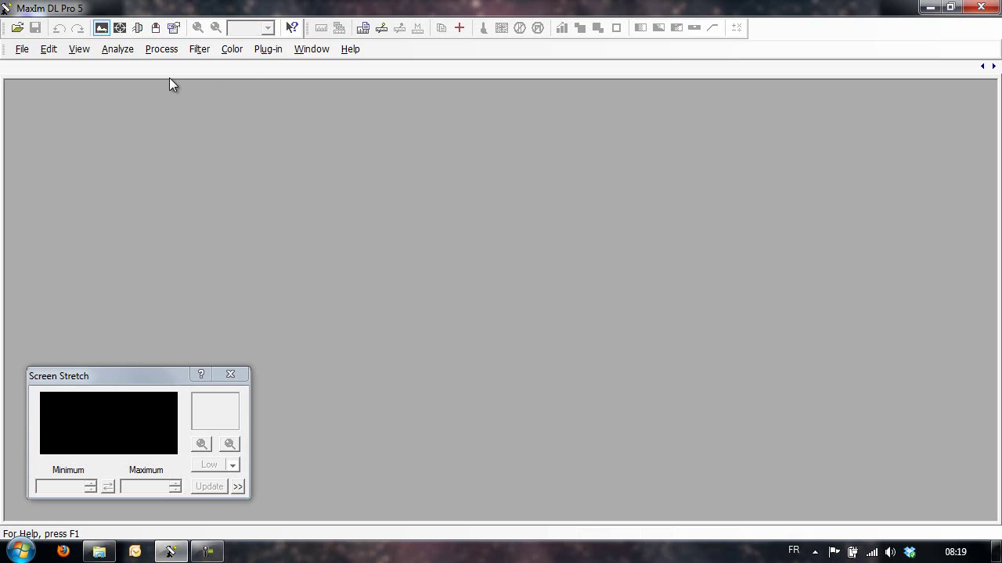
{"action": "left_click", "coordinate": [171, 54]}
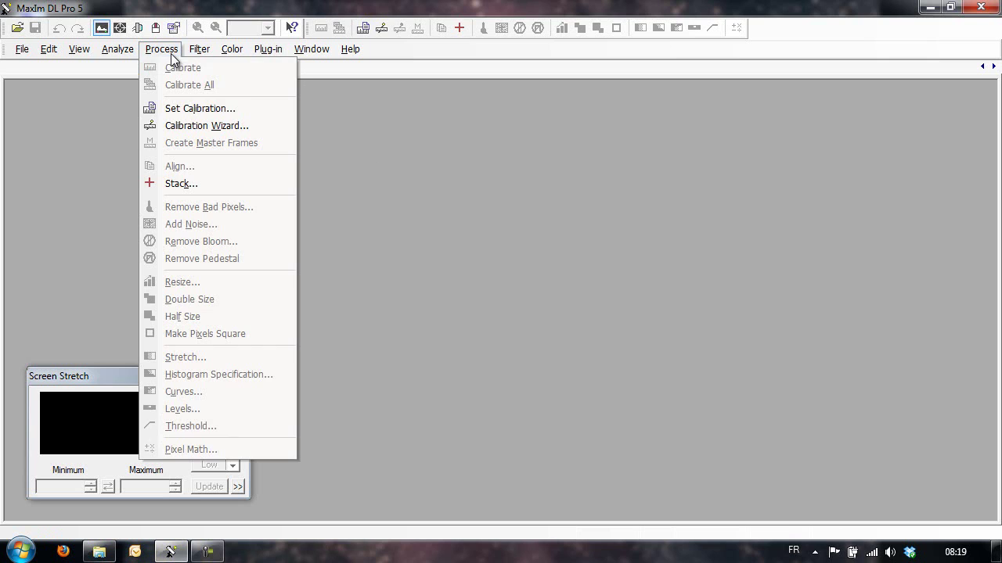
{"action": "left_click", "coordinate": [179, 108]}
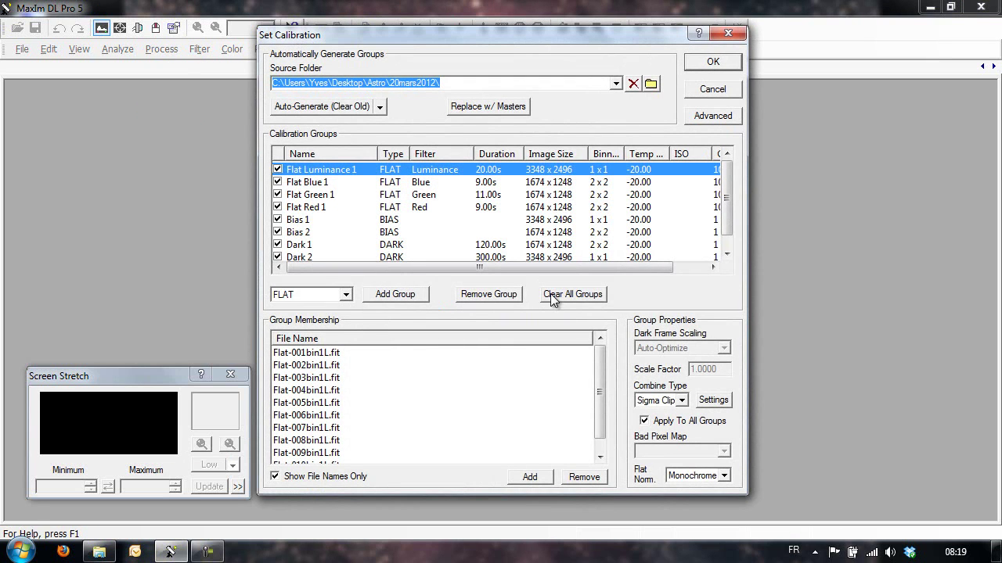
{"action": "left_click", "coordinate": [572, 294]}
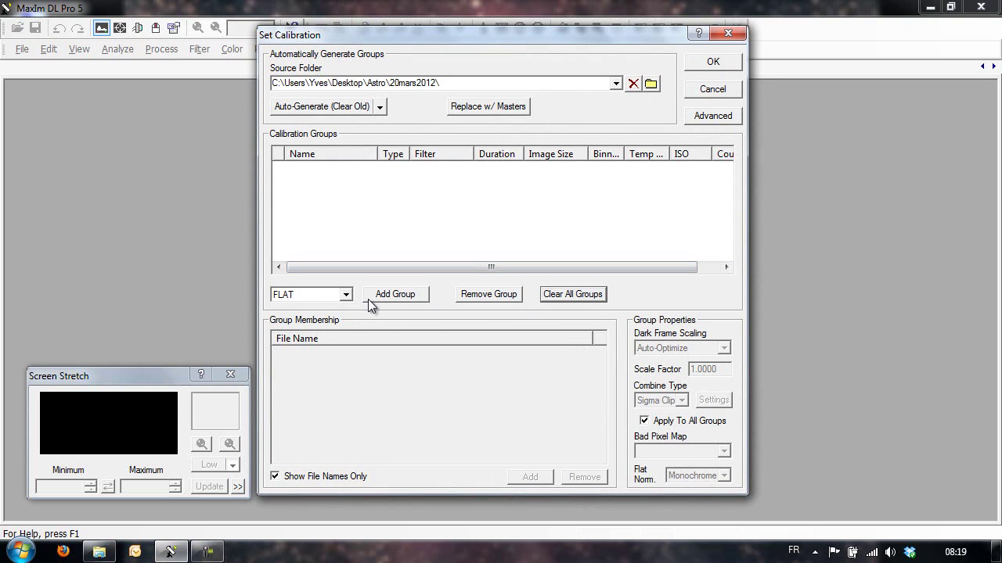
Add three empty calibration groups, one each of type BIAS, DARK and FLAT
{"action": "left_click", "coordinate": [345, 295]}
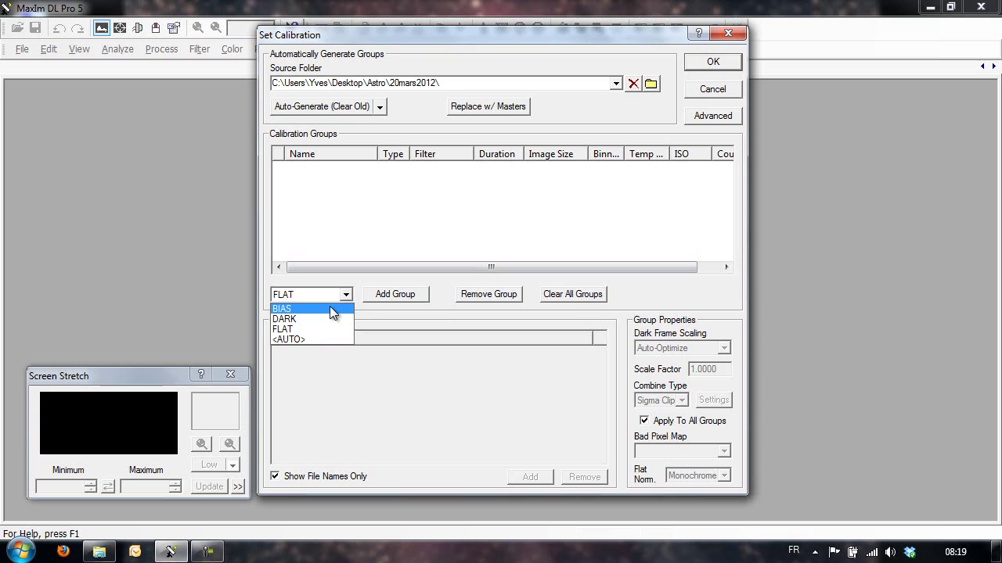
{"action": "left_click", "coordinate": [329, 308]}
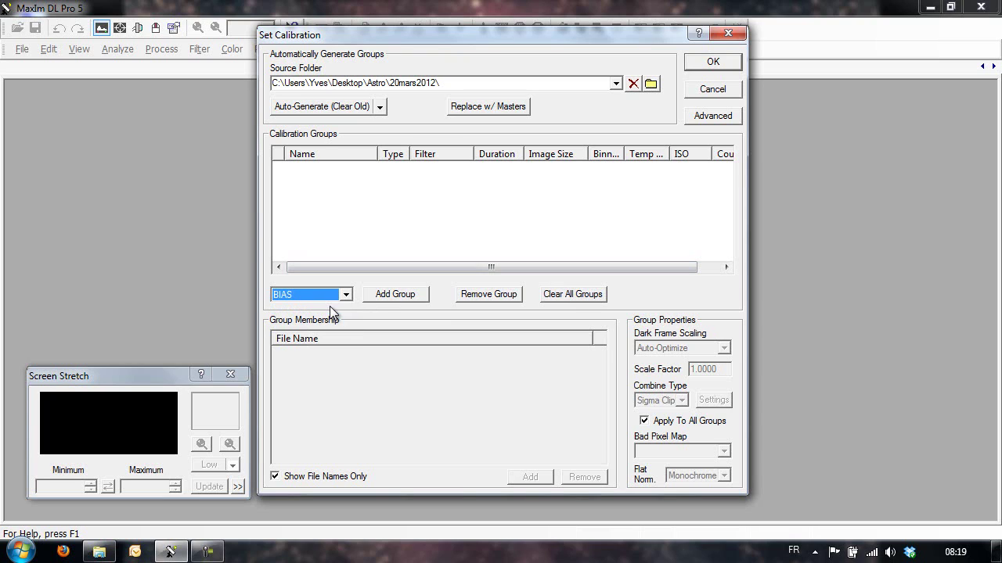
{"action": "left_click", "coordinate": [383, 296]}
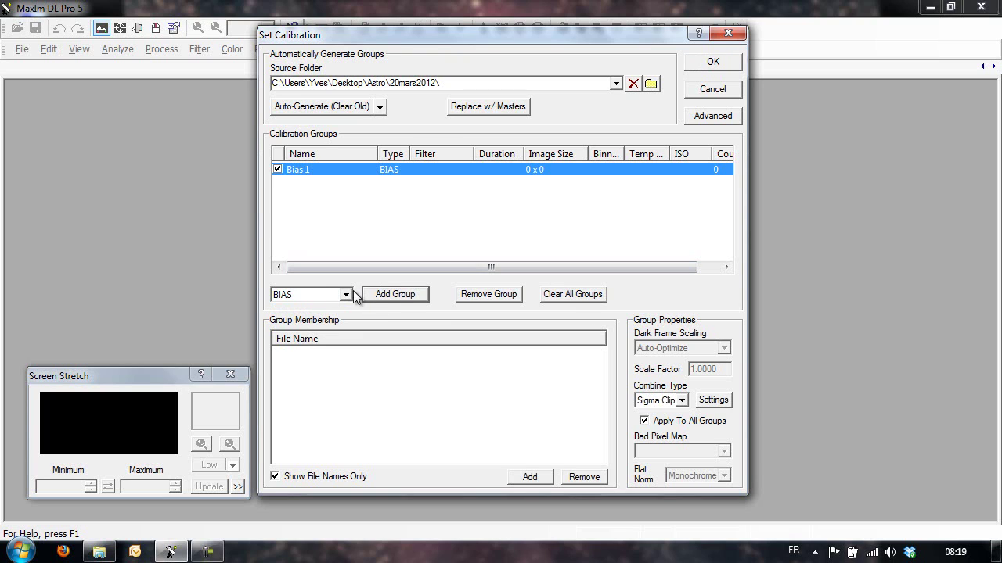
{"action": "left_click", "coordinate": [346, 294]}
{"action": "left_click", "coordinate": [332, 318]}
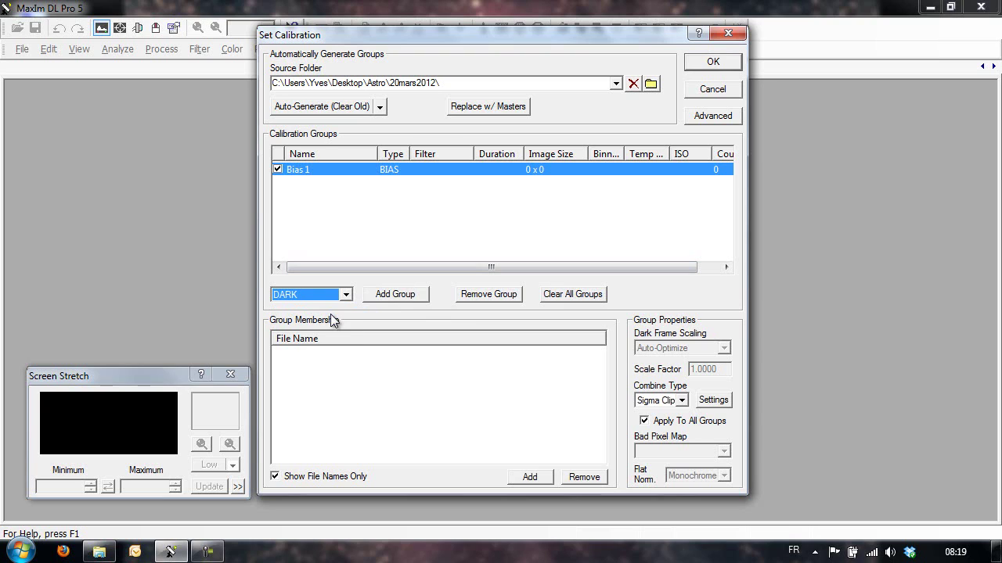
{"action": "left_click", "coordinate": [380, 298]}
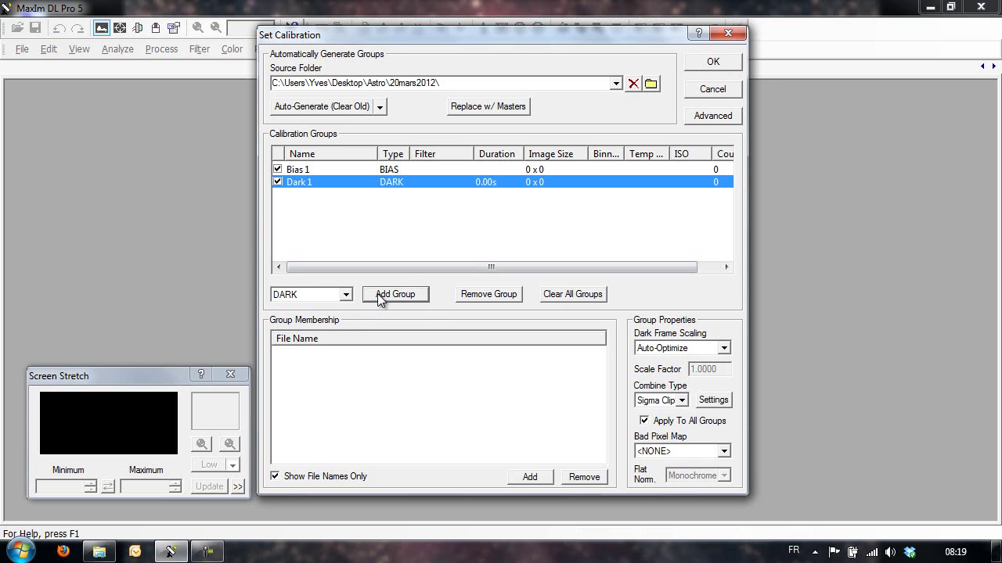
{"action": "left_click", "coordinate": [345, 294]}
{"action": "left_click", "coordinate": [298, 327]}
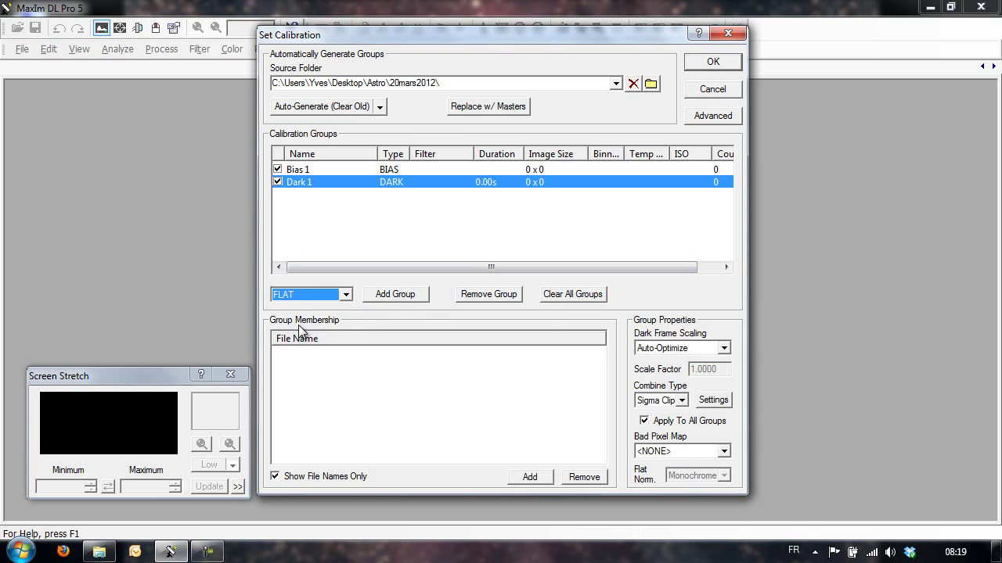
{"action": "left_click", "coordinate": [394, 295]}
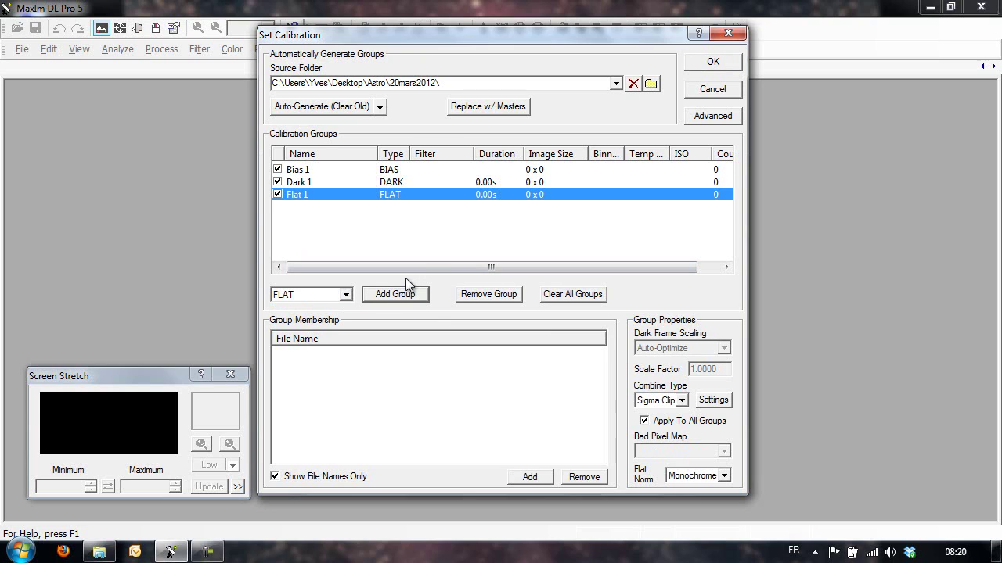
Add all image files from the Desktop folder Astro\Exemple_M51_DSLR\Bias to the bias group and check its file list
{"action": "left_click", "coordinate": [305, 172]}
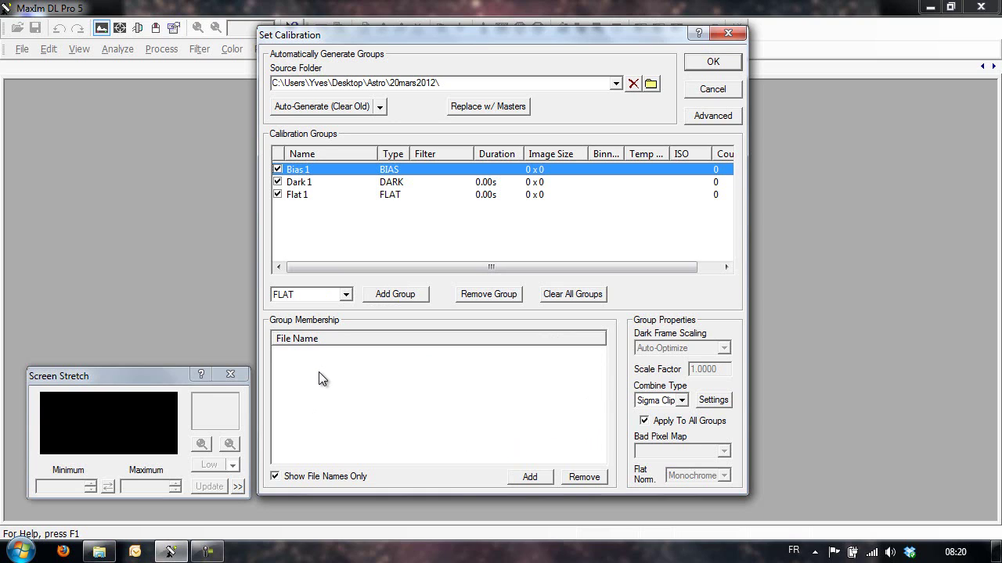
{"action": "left_click", "coordinate": [528, 477]}
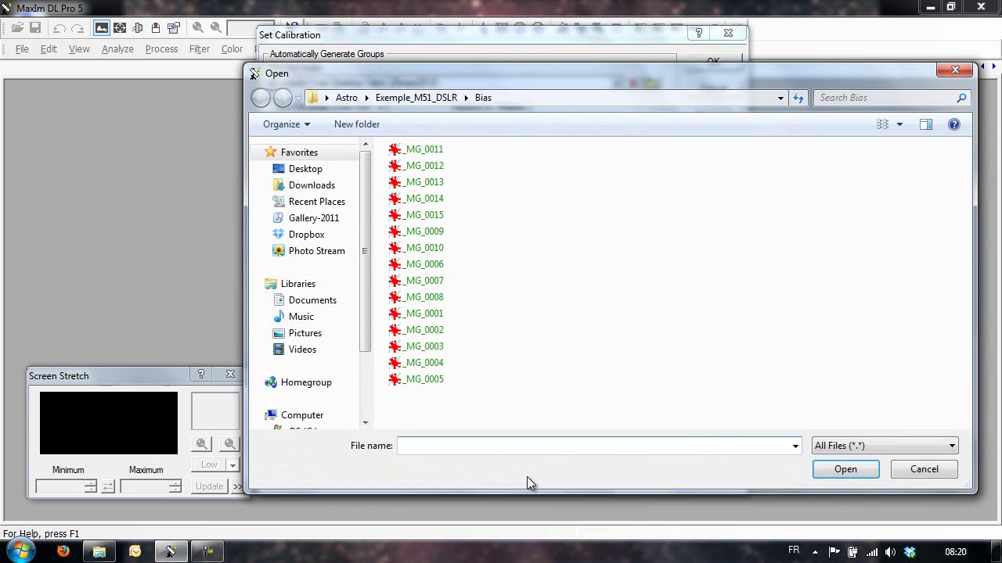
{"action": "left_click", "coordinate": [297, 177]}
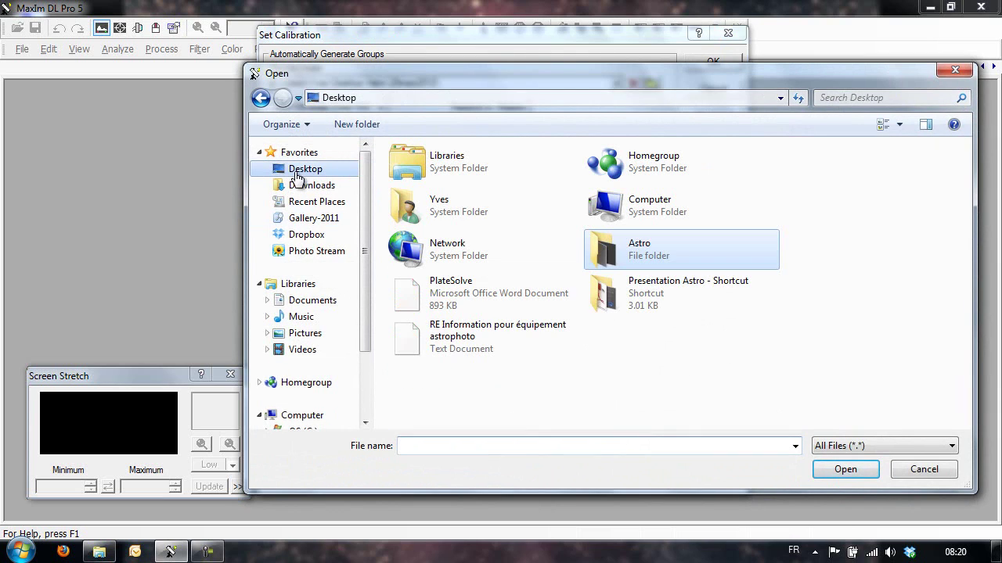
{"action": "double_click", "coordinate": [633, 254]}
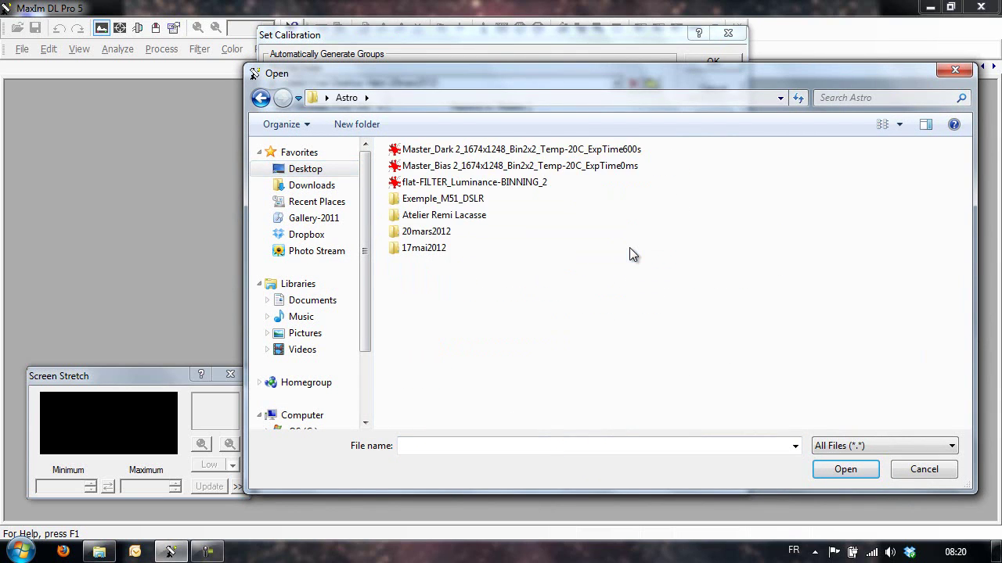
{"action": "double_click", "coordinate": [458, 202]}
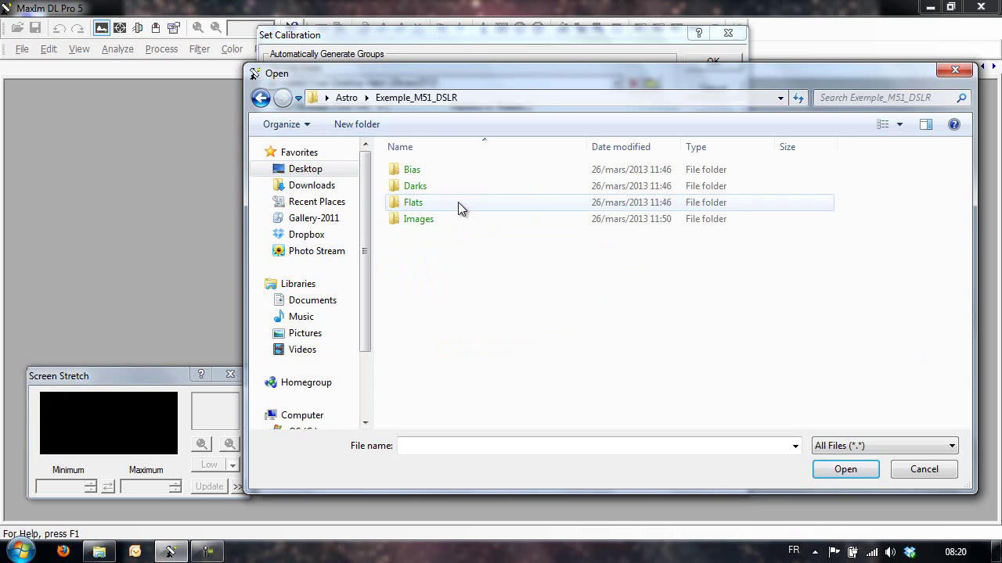
{"action": "double_click", "coordinate": [420, 170]}
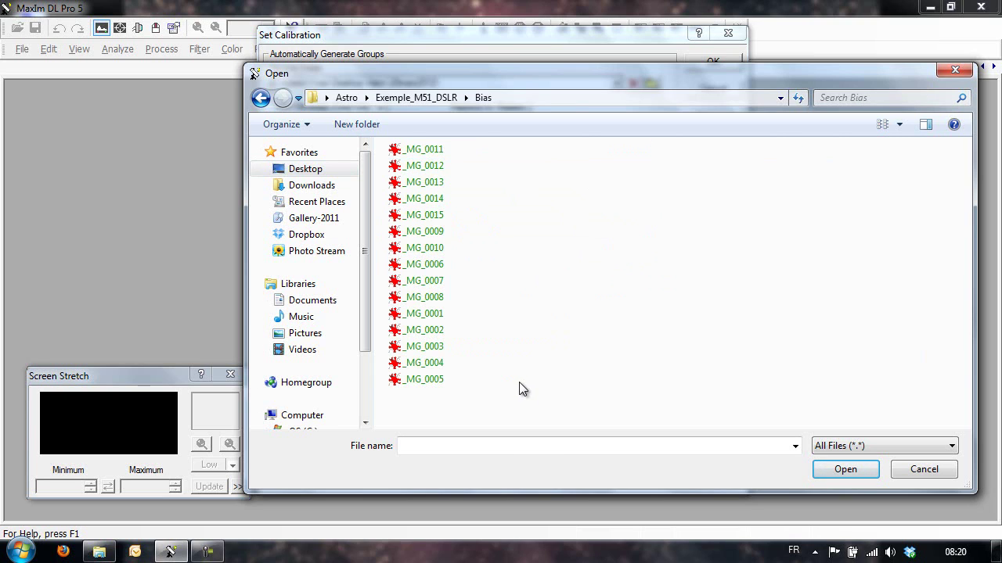
{"action": "left_click_drag", "start_coordinate": [515, 391], "coordinate": [406, 151]}
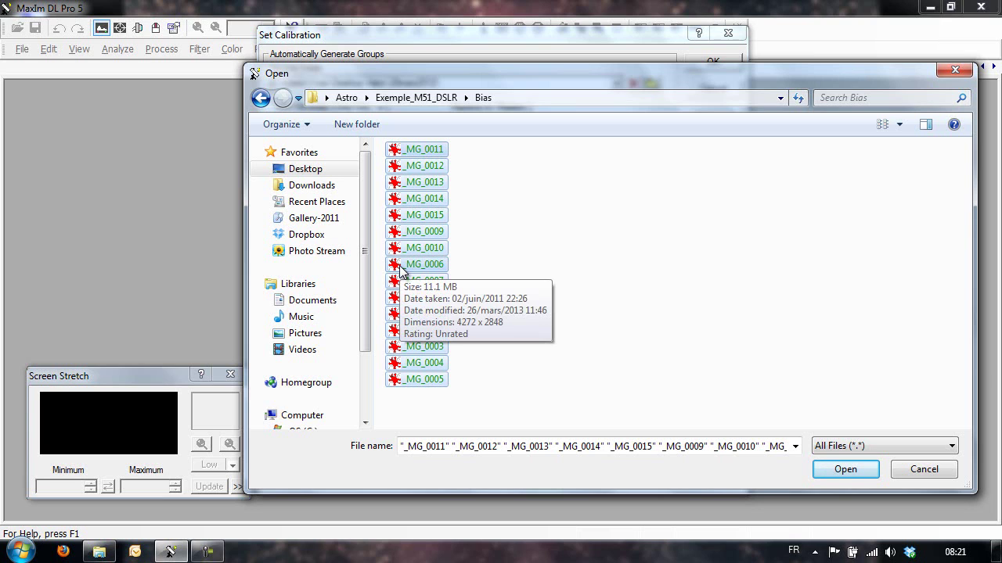
{"action": "left_click", "coordinate": [829, 468]}
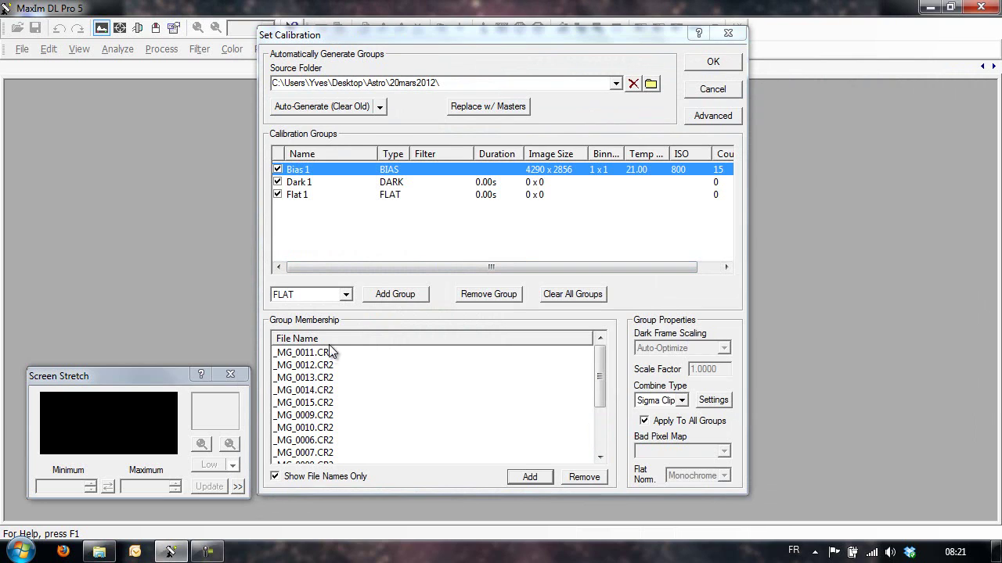
{"action": "left_click", "coordinate": [600, 378]}
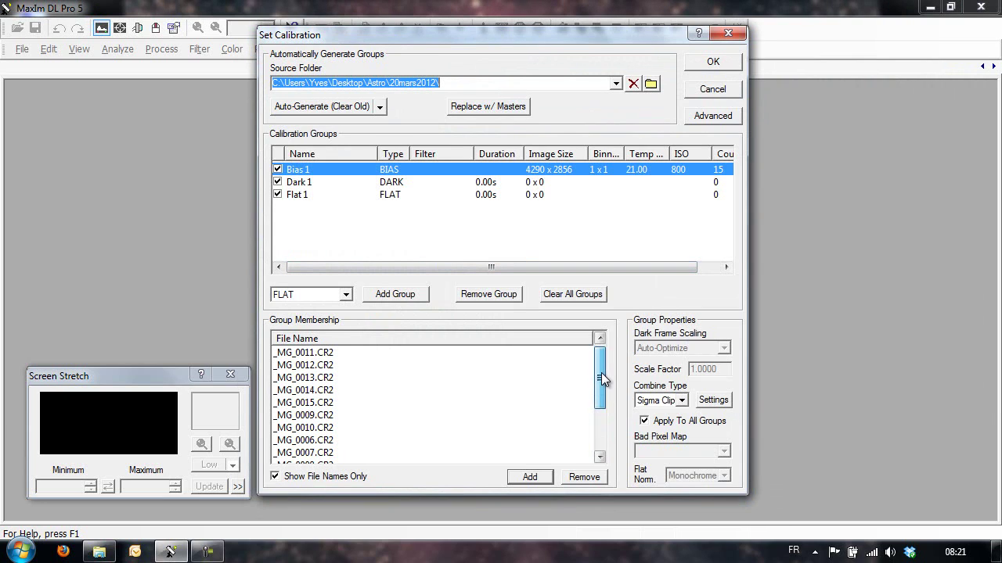
{"action": "left_click_drag", "start_coordinate": [600, 379], "coordinate": [602, 359]}
{"action": "left_click", "coordinate": [326, 358]}
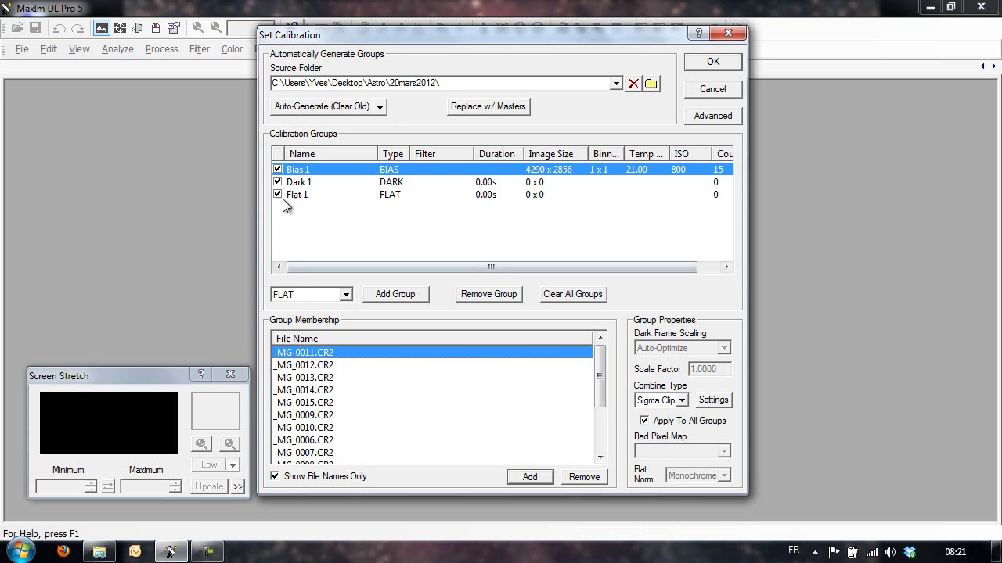
Add all image files from the Exemple_M51_DSLR\Darks folder to the dark group
{"action": "left_click", "coordinate": [302, 183]}
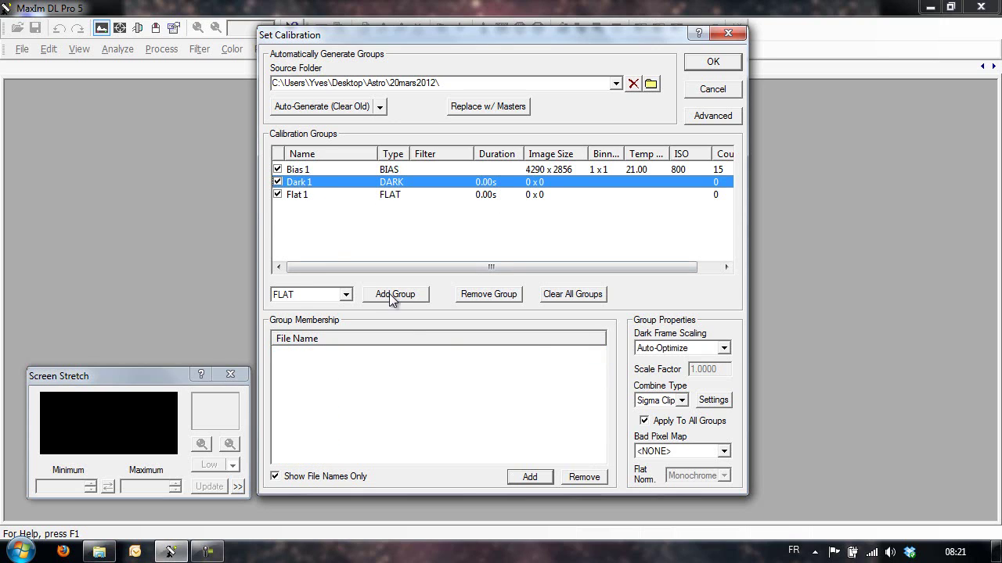
{"action": "left_click", "coordinate": [535, 475]}
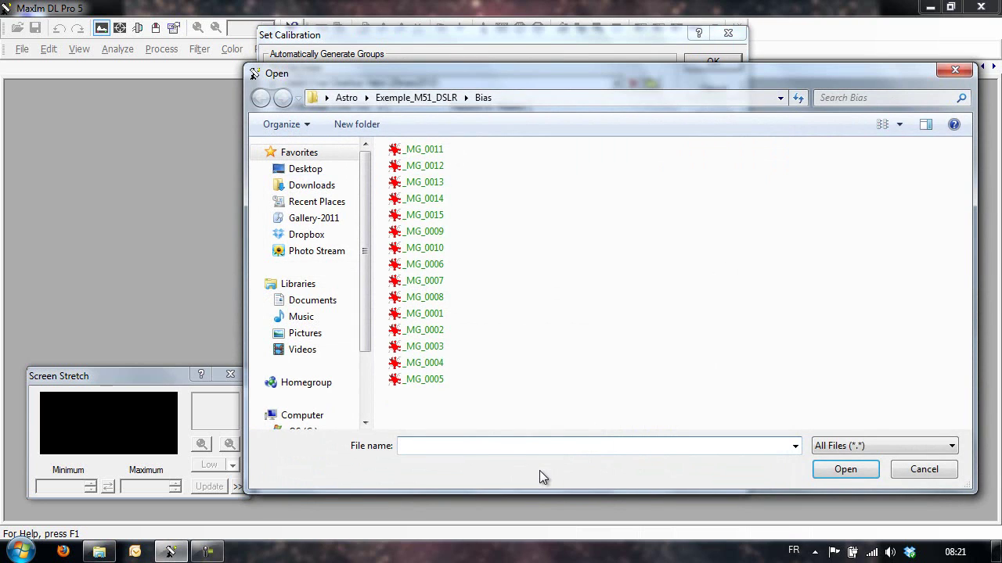
{"action": "left_click", "coordinate": [413, 97]}
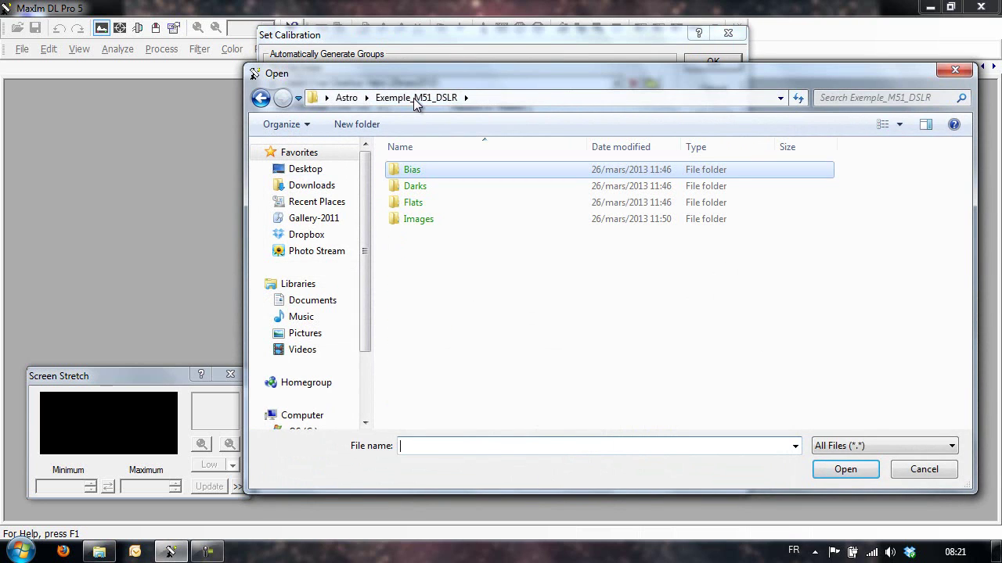
{"action": "left_click", "coordinate": [405, 186]}
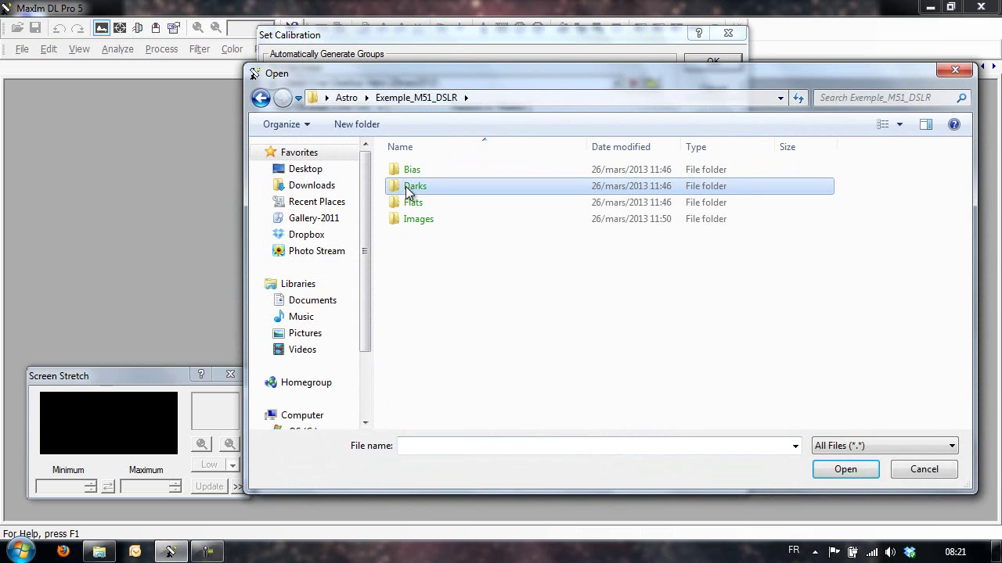
{"action": "double_click", "coordinate": [405, 186]}
{"action": "left_click_drag", "start_coordinate": [487, 399], "coordinate": [404, 150]}
{"action": "left_click", "coordinate": [839, 472]}
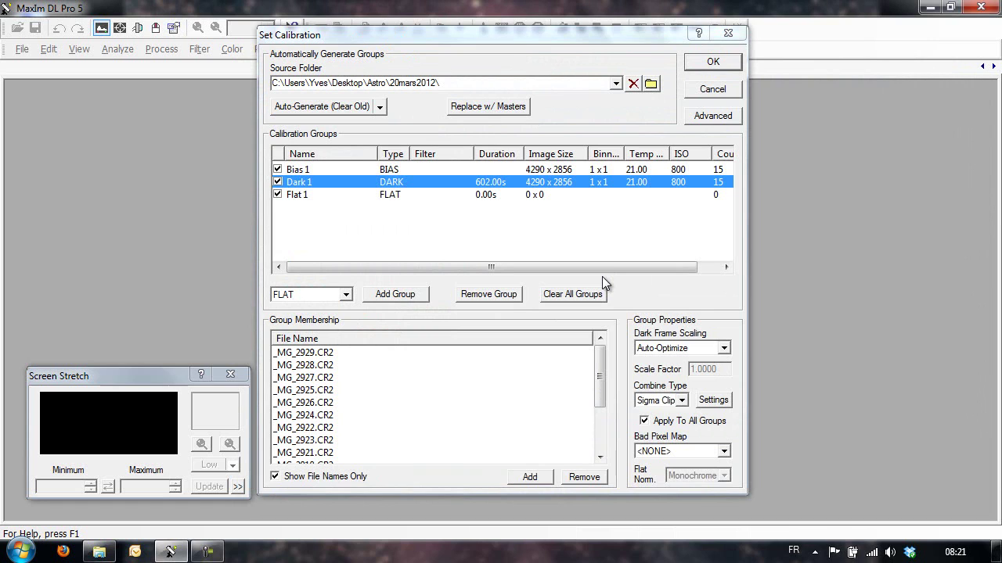
Add all FLAT image files from the Exemple_M51_DSLR\Flats folder to the flat group
{"action": "left_click", "coordinate": [314, 195]}
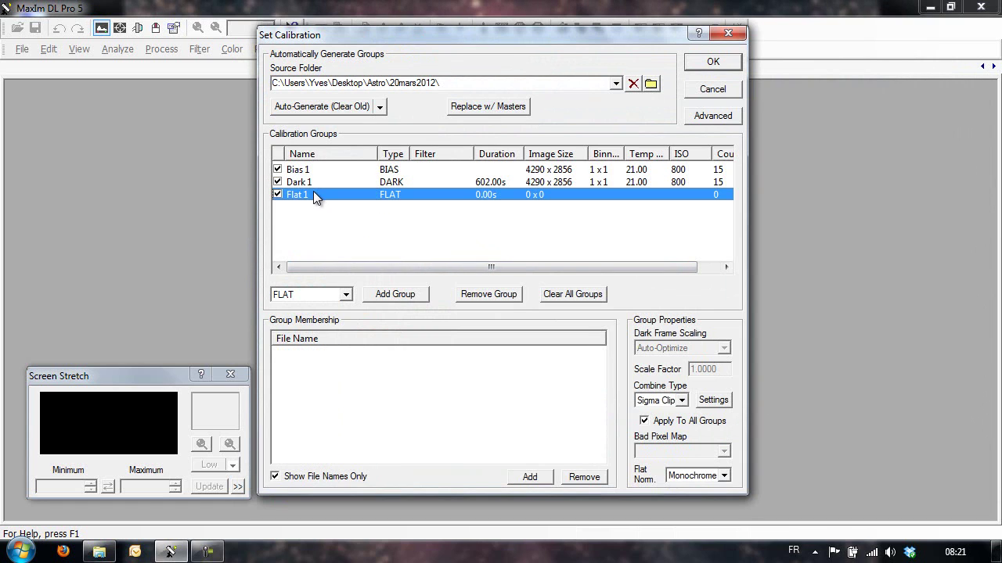
{"action": "left_click", "coordinate": [536, 477]}
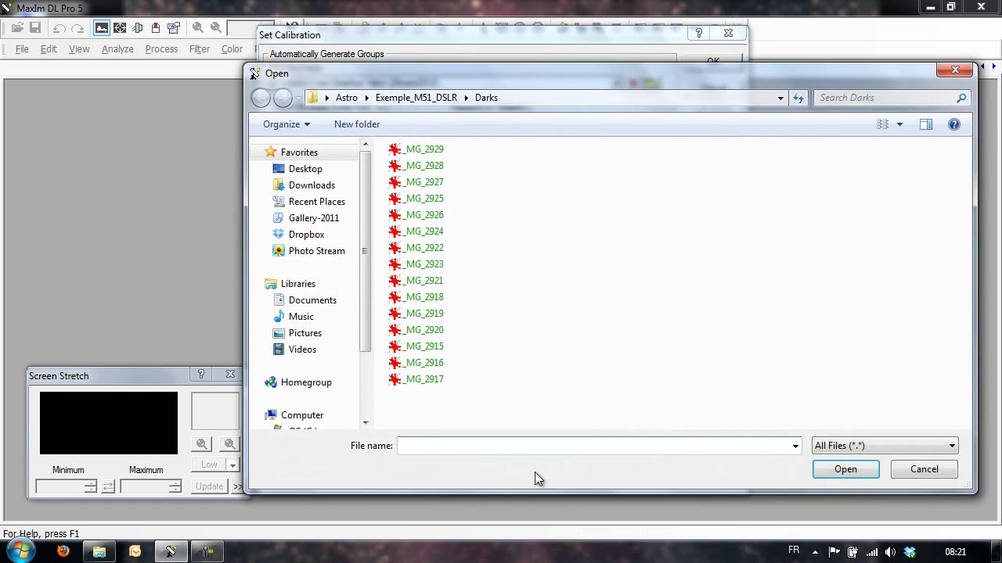
{"action": "left_click", "coordinate": [414, 98]}
{"action": "double_click", "coordinate": [413, 202]}
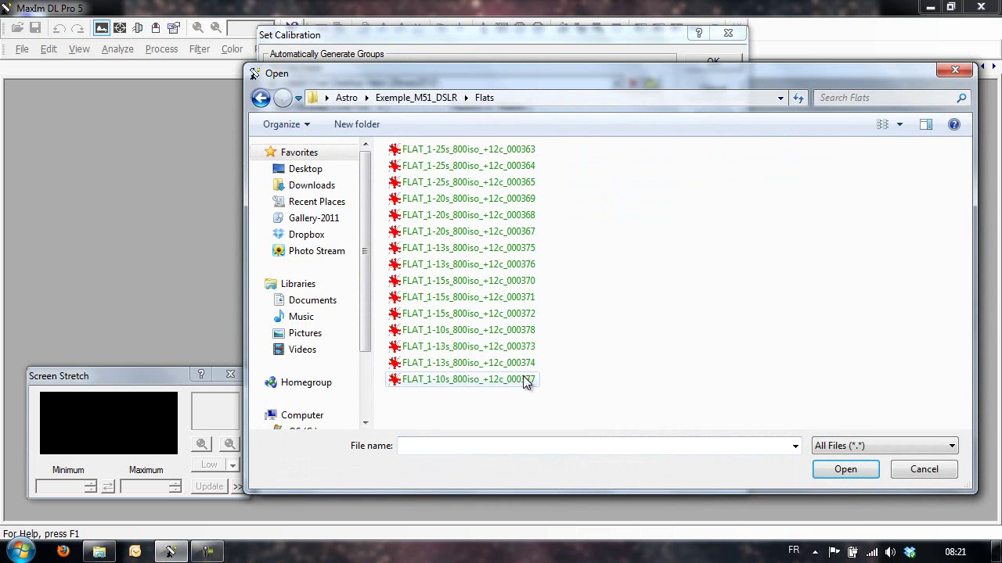
{"action": "left_click_drag", "start_coordinate": [558, 392], "coordinate": [443, 146]}
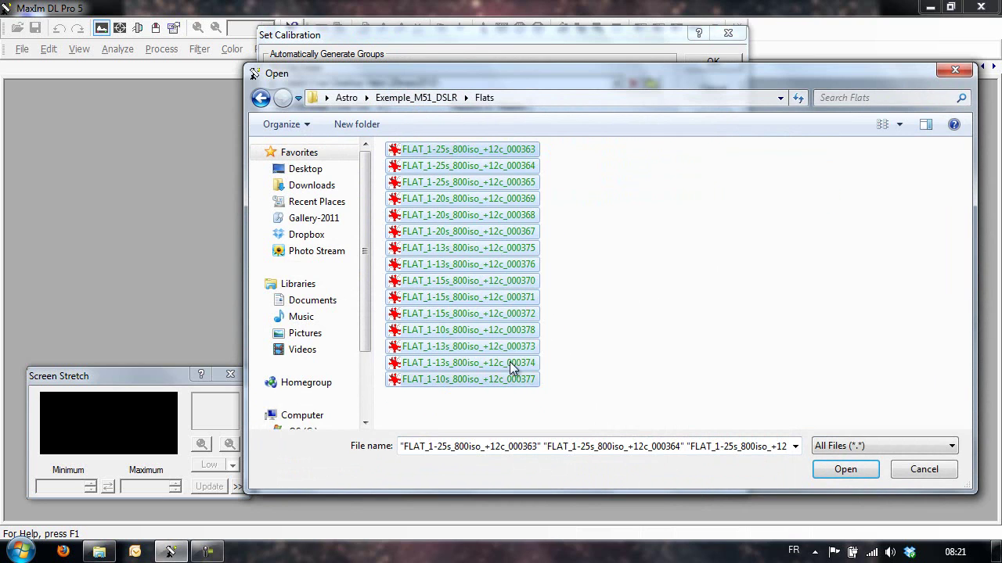
{"action": "left_click", "coordinate": [833, 470]}
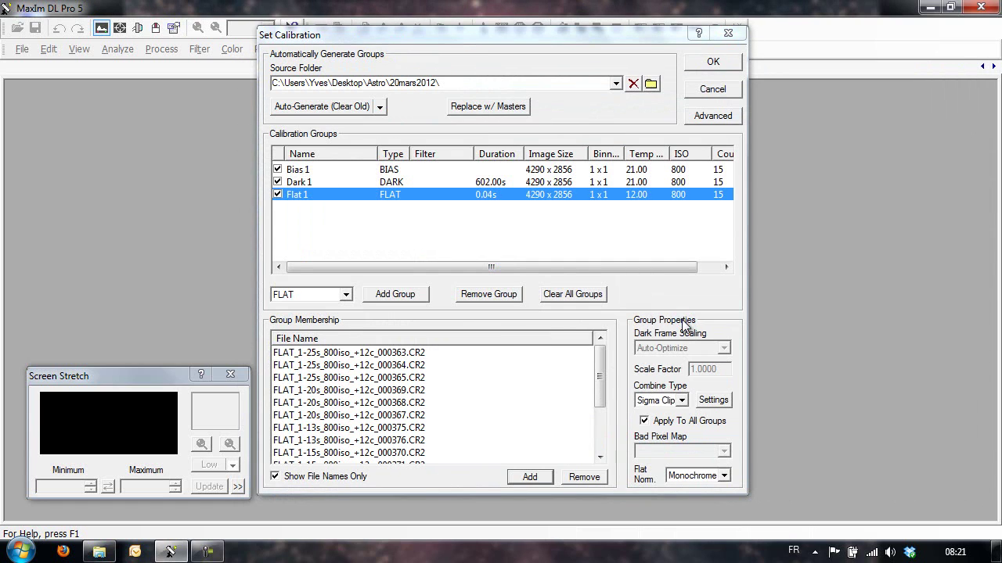
Review the file lists of the bias, dark and flat groups and accept the calibration setup
{"action": "left_click", "coordinate": [290, 182]}
{"action": "left_click", "coordinate": [303, 172]}
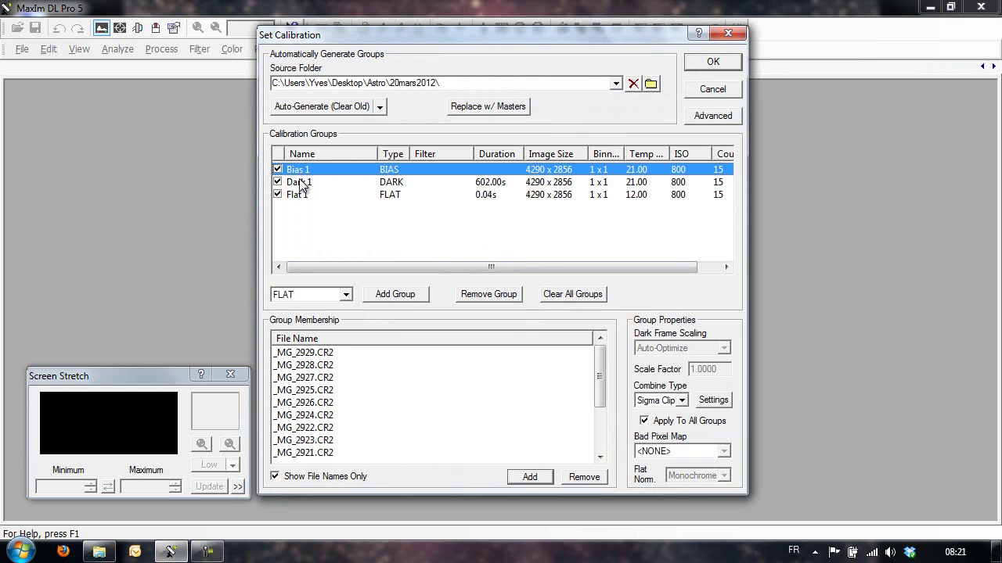
{"action": "left_click", "coordinate": [304, 184]}
{"action": "left_click", "coordinate": [303, 195]}
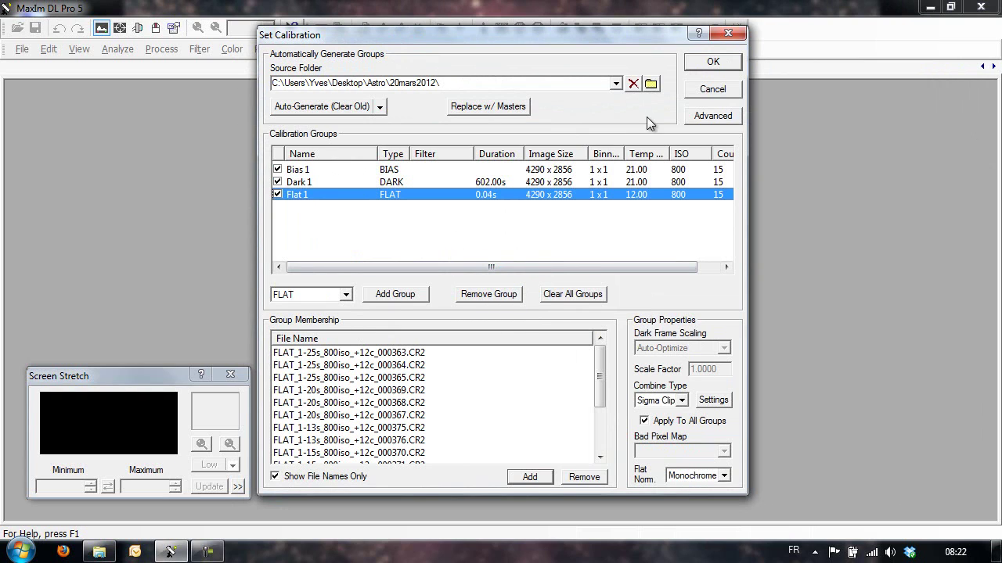
{"action": "left_click", "coordinate": [701, 63]}
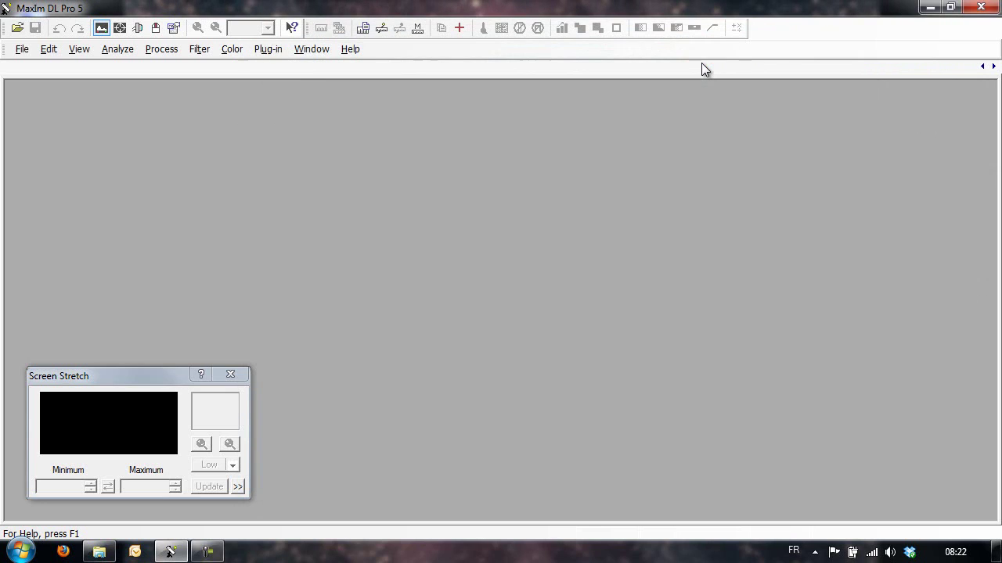
Create the master bias, dark and flat frames, and recheck the groups in the calibration setup, accepting it as is
{"action": "left_click", "coordinate": [166, 48]}
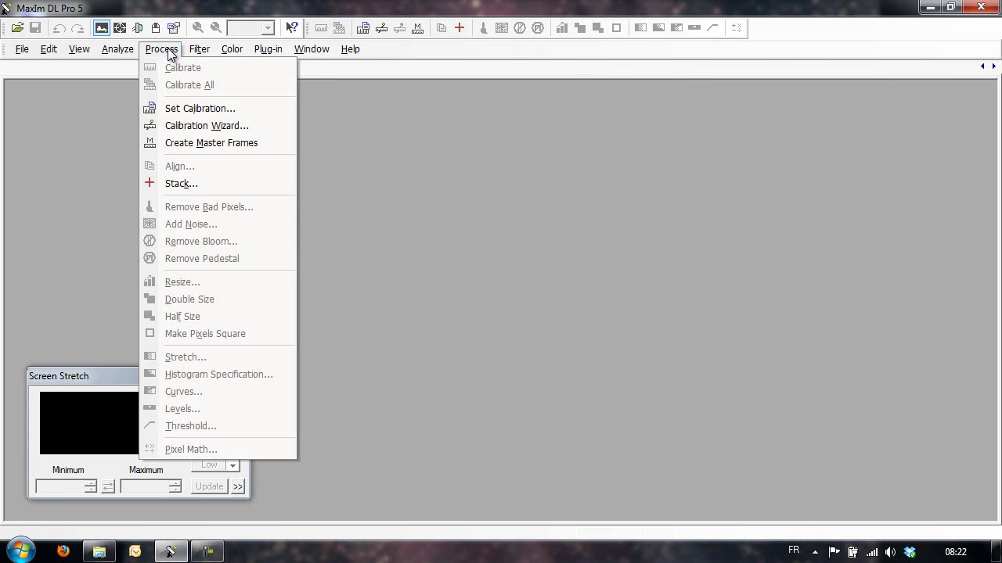
{"action": "left_click", "coordinate": [215, 144]}
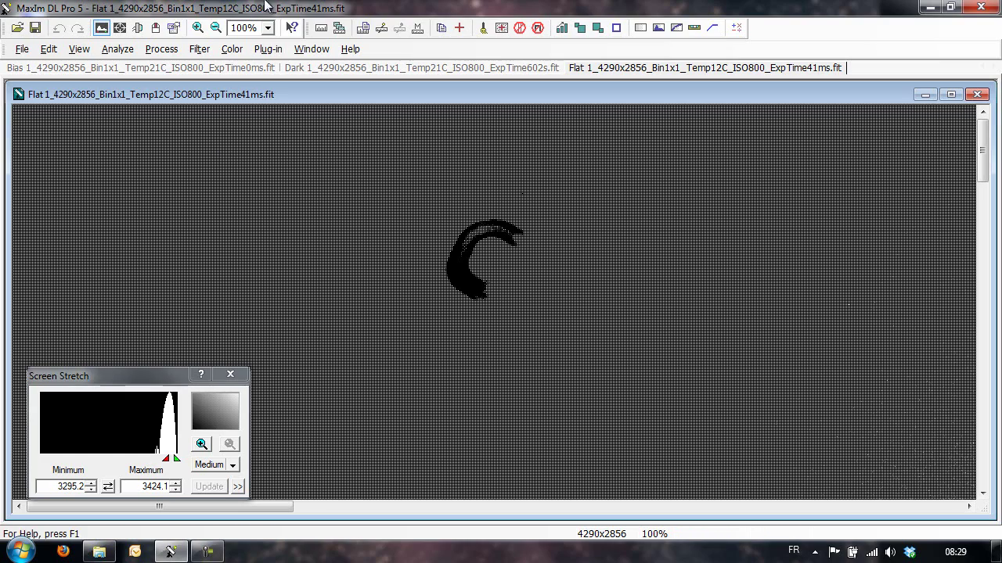
{"action": "left_click", "coordinate": [160, 49]}
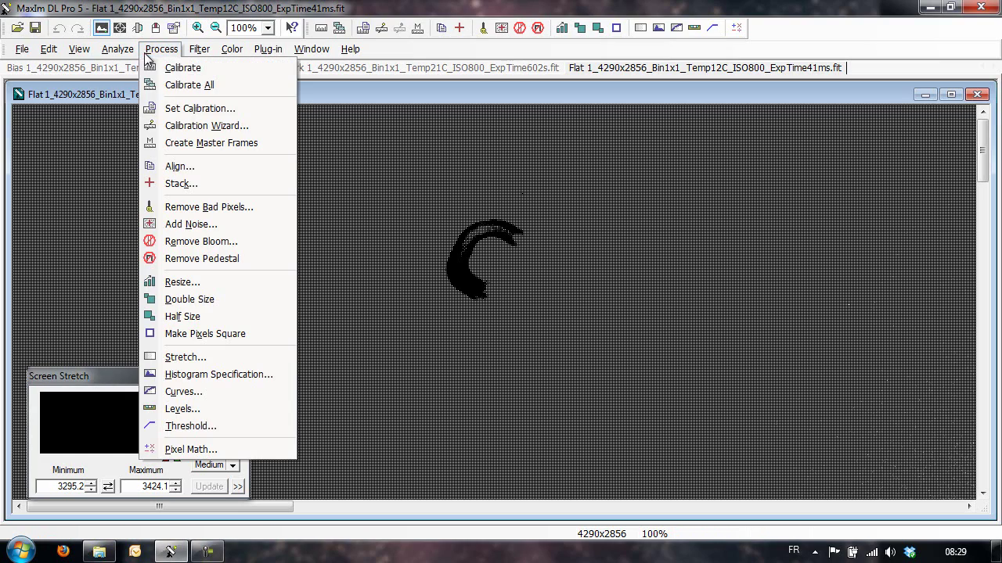
{"action": "left_click", "coordinate": [200, 107]}
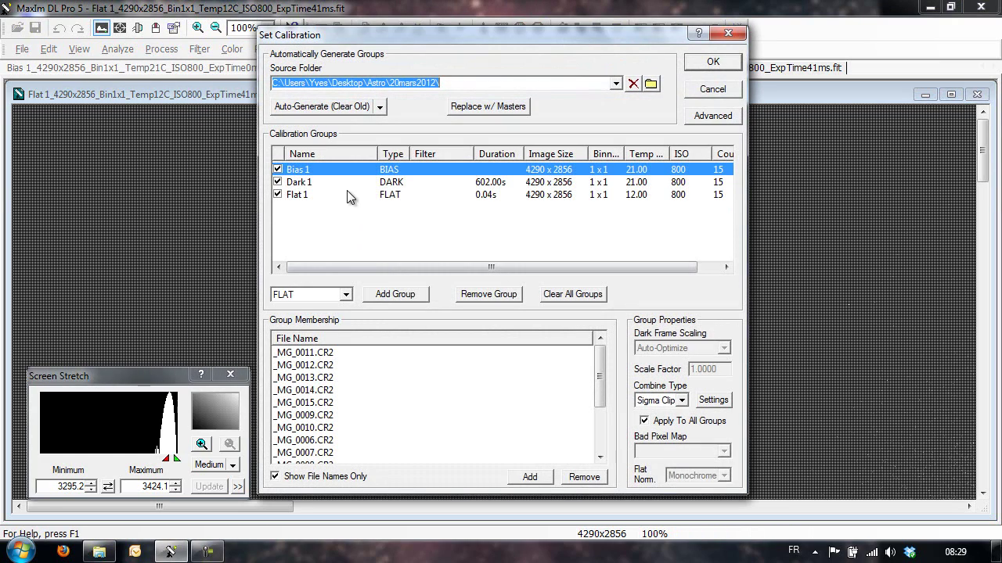
{"action": "left_click", "coordinate": [714, 61]}
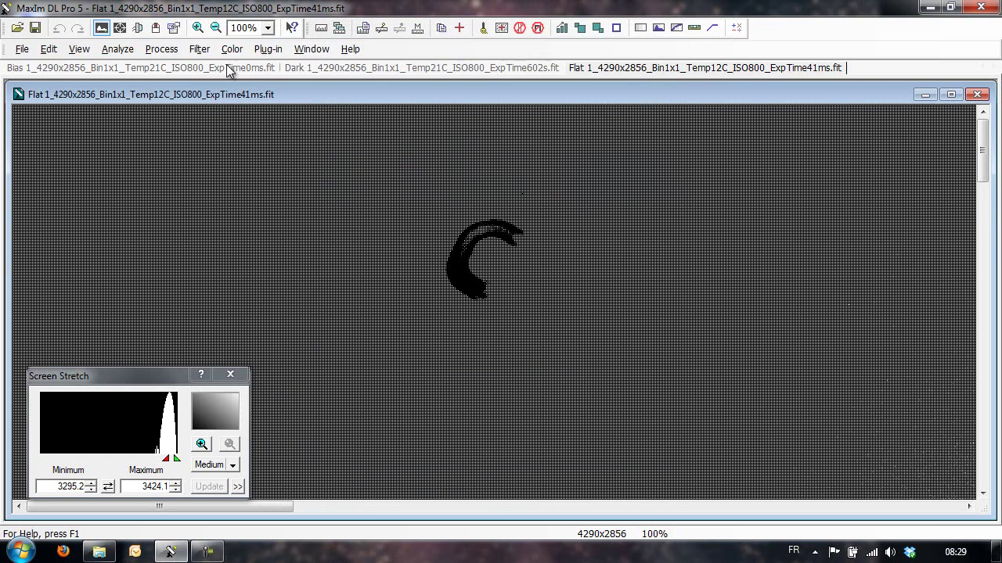
Set the screen stretch of the master flat frame to Medium
{"action": "left_click", "coordinate": [163, 49]}
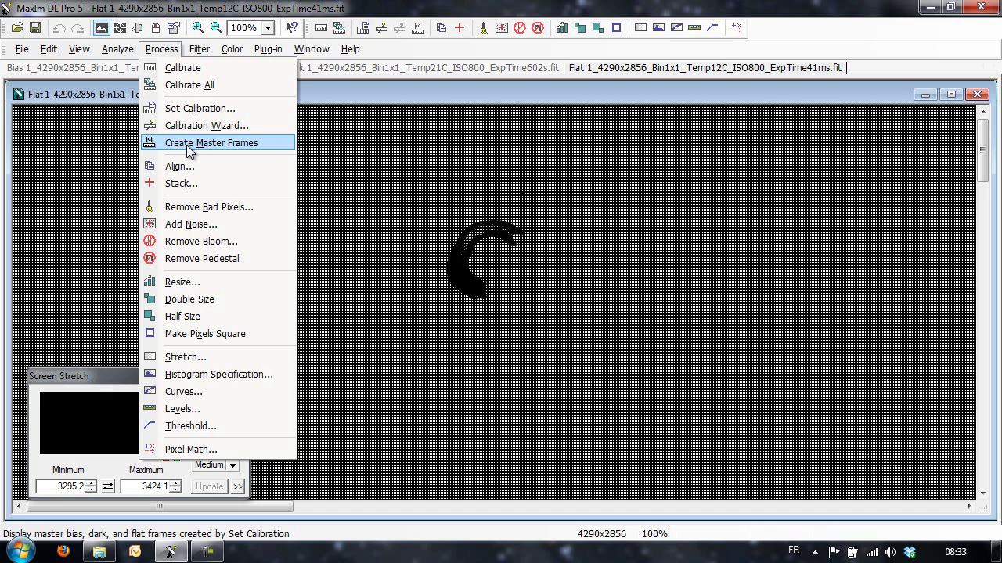
{"action": "left_click", "coordinate": [108, 371]}
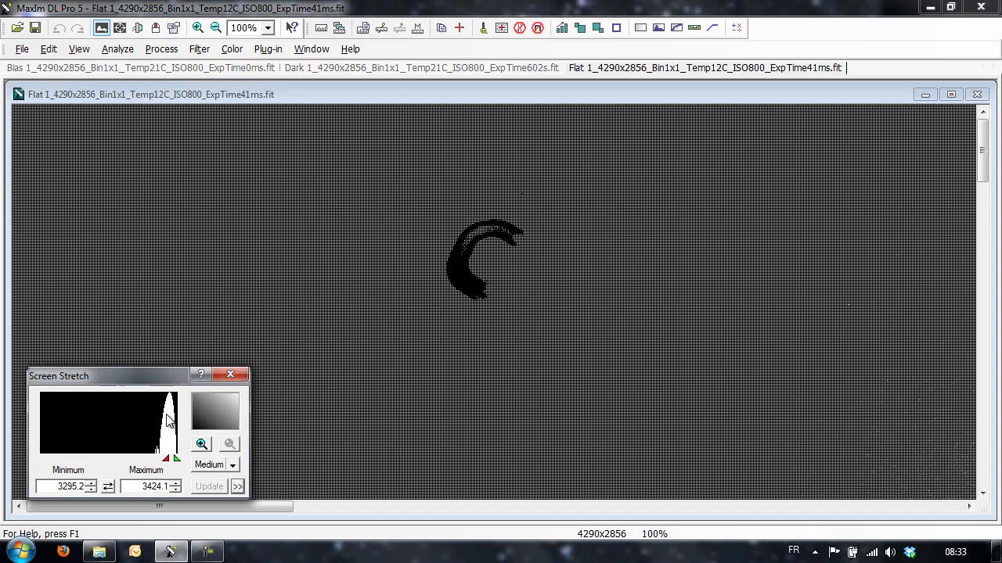
{"action": "left_click", "coordinate": [234, 465]}
{"action": "left_click", "coordinate": [230, 337]}
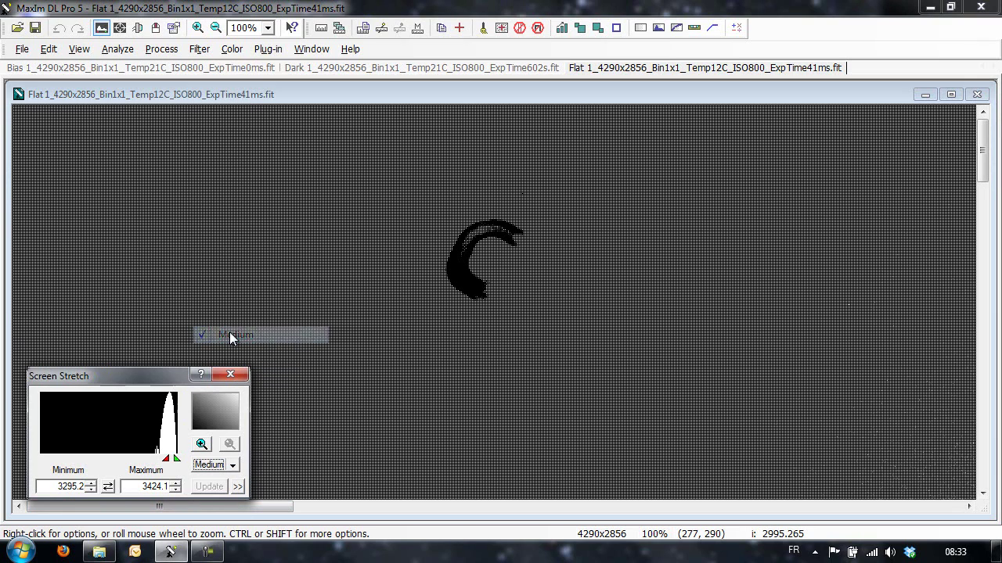